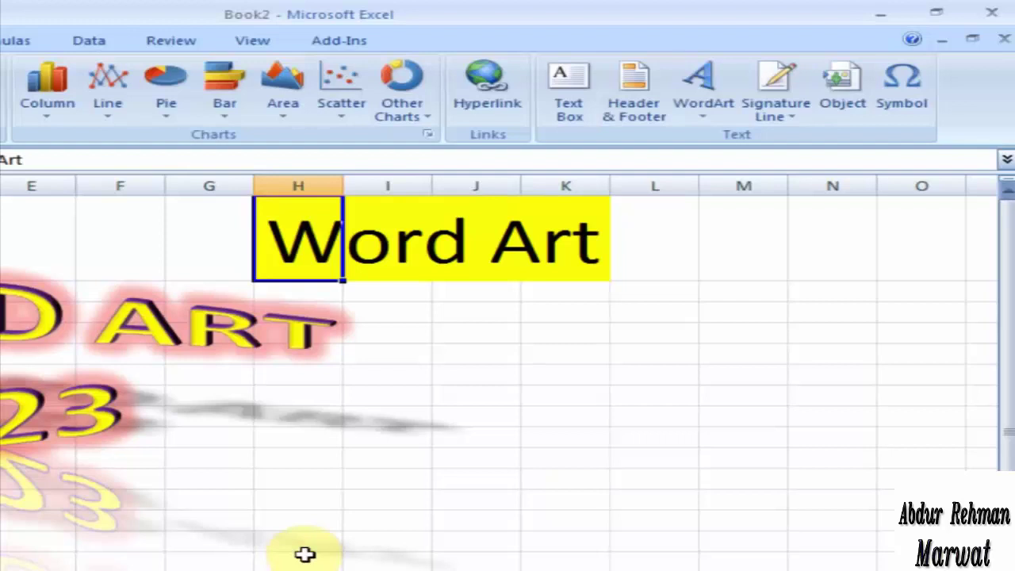
# Replace the Word Art heading text with 'Signature Line'
pyautogui.moveTo(283, 233); pyautogui.dragTo(534, 232)
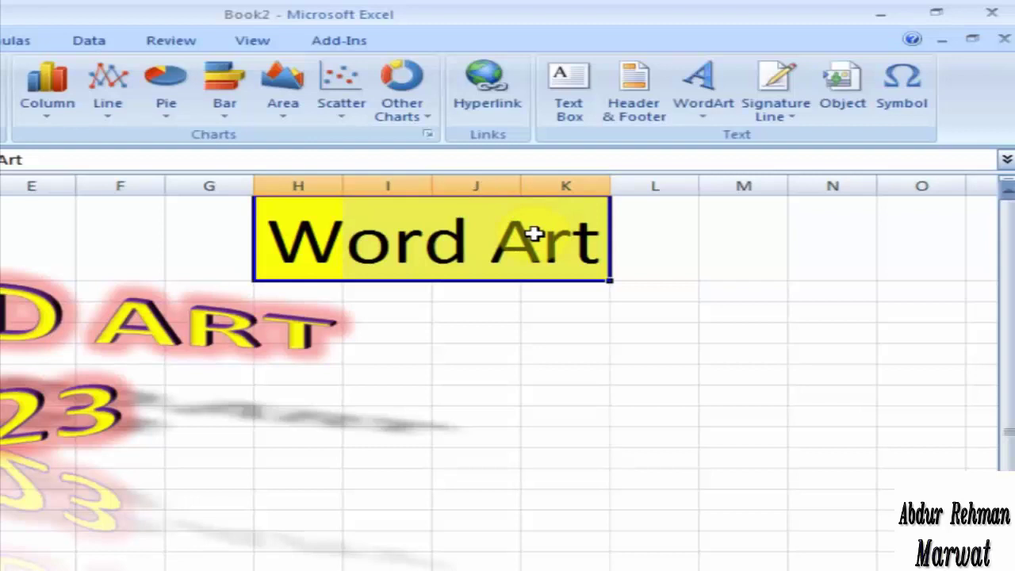
pyautogui.press('BackSpace')
pyautogui.write('Sig')
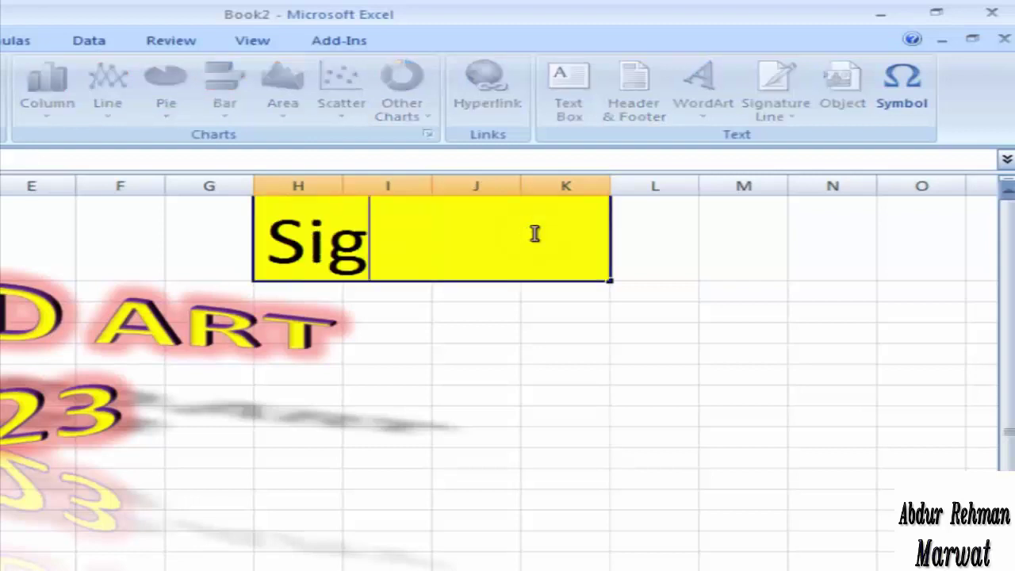
pyautogui.write('nature Line')
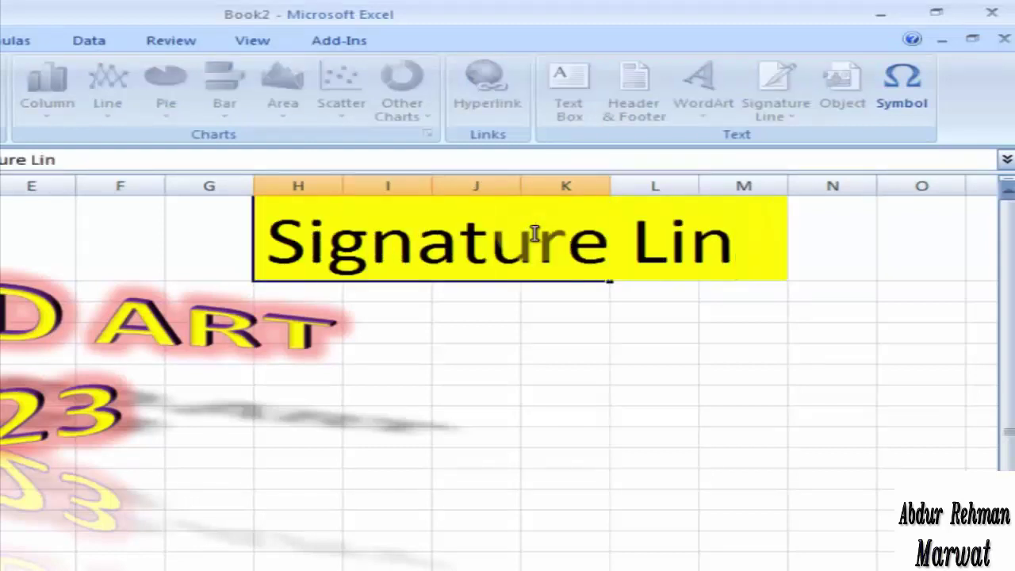
pyautogui.press('Return')
# Merge and center the heading across H1:M1
pyautogui.moveTo(719, 226); pyautogui.dragTo(300, 233)
pyautogui.hotkey('alt', 'h')
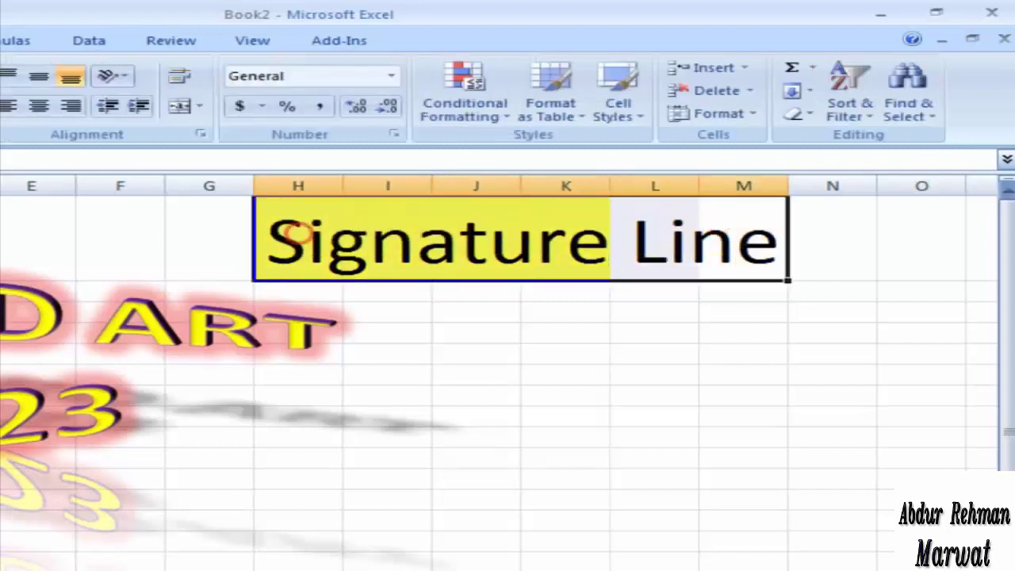
pyautogui.press('h')
pyautogui.press('Return')
pyautogui.click(454, 410)
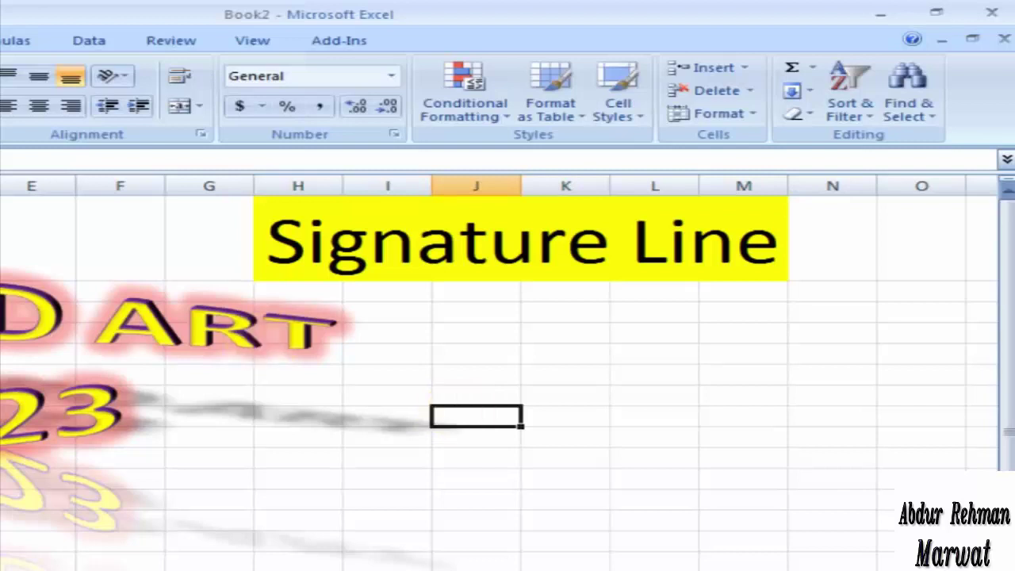
# Switch the ribbon to the Insert tab with Alt+N
pyautogui.hotkey('alt', 'n')
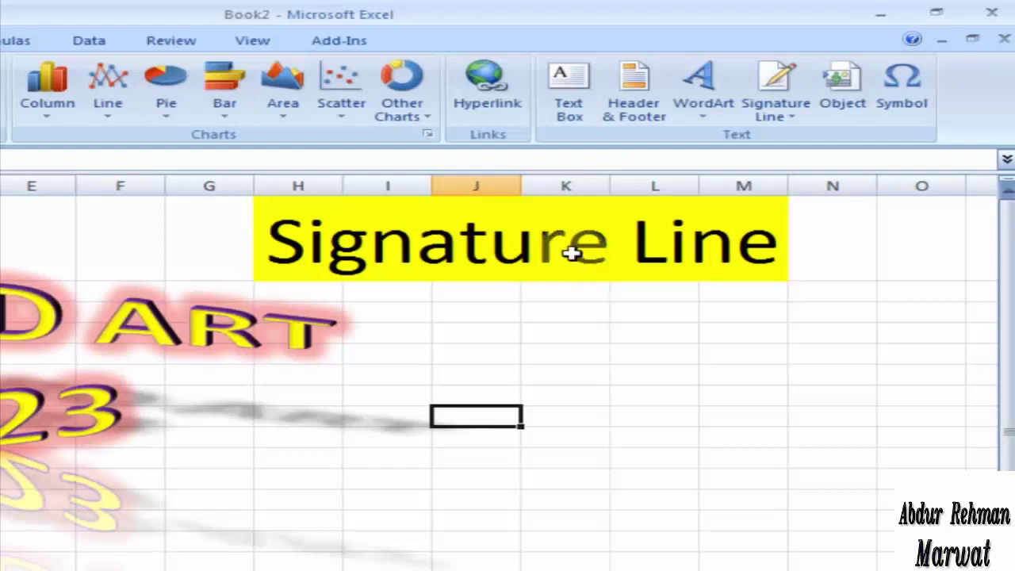
# Insert a signature line with the signer's name, title Manager and the signer's e-mail address
pyautogui.click(780, 80)
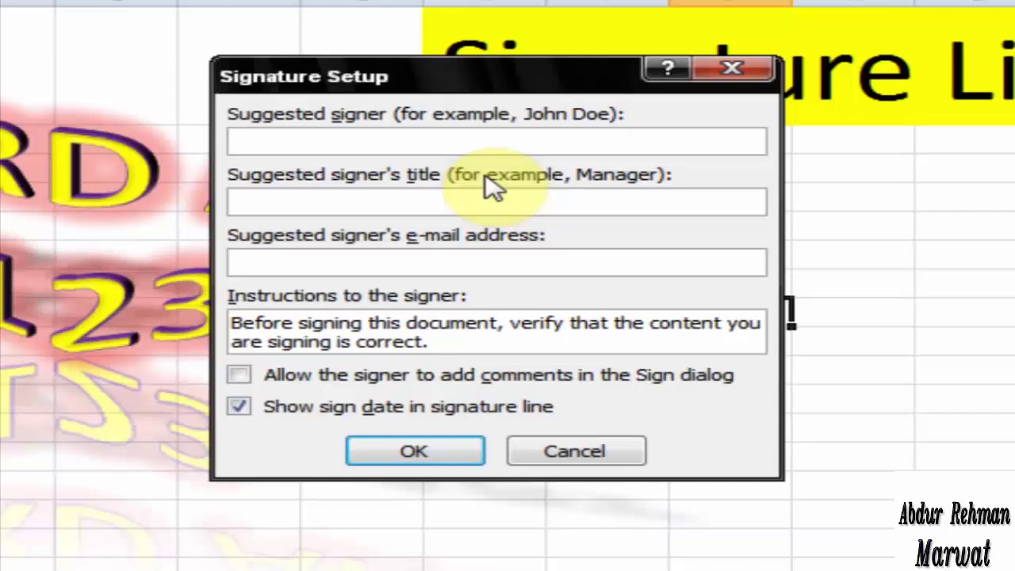
pyautogui.write('Aaaa')
pyautogui.click(271, 205)
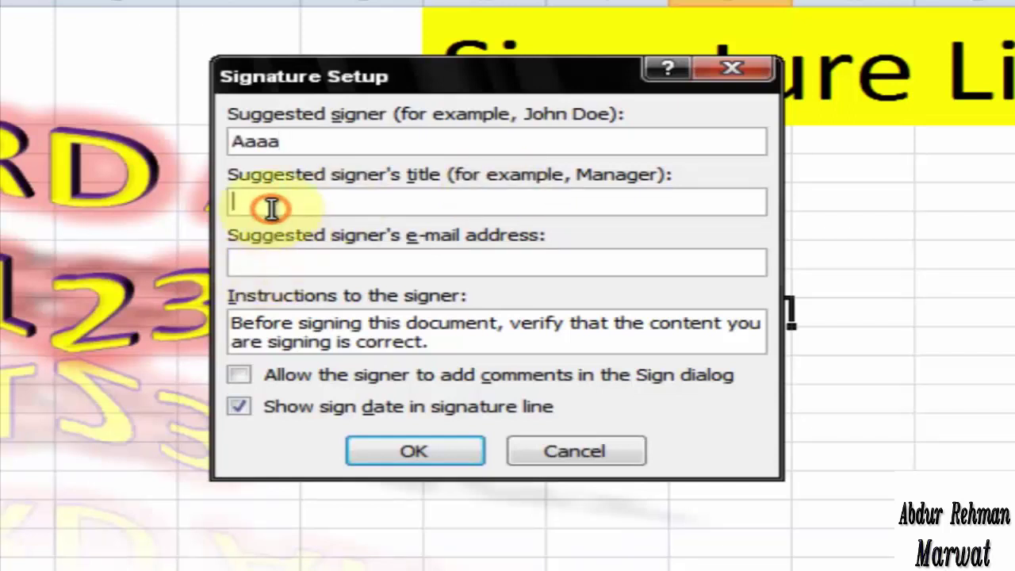
pyautogui.write('Manage')
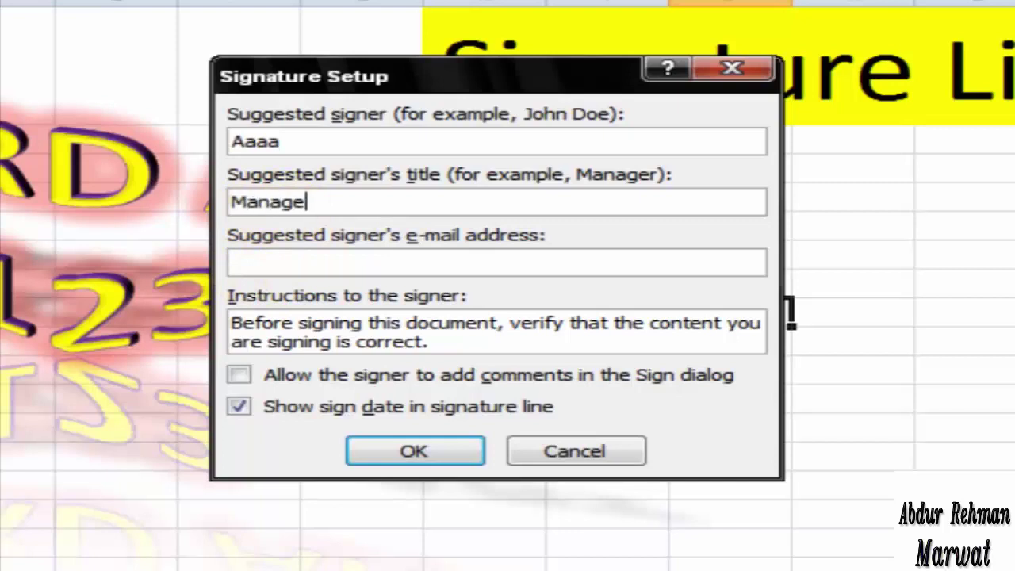
pyautogui.write('r')
pyautogui.press('Tab')
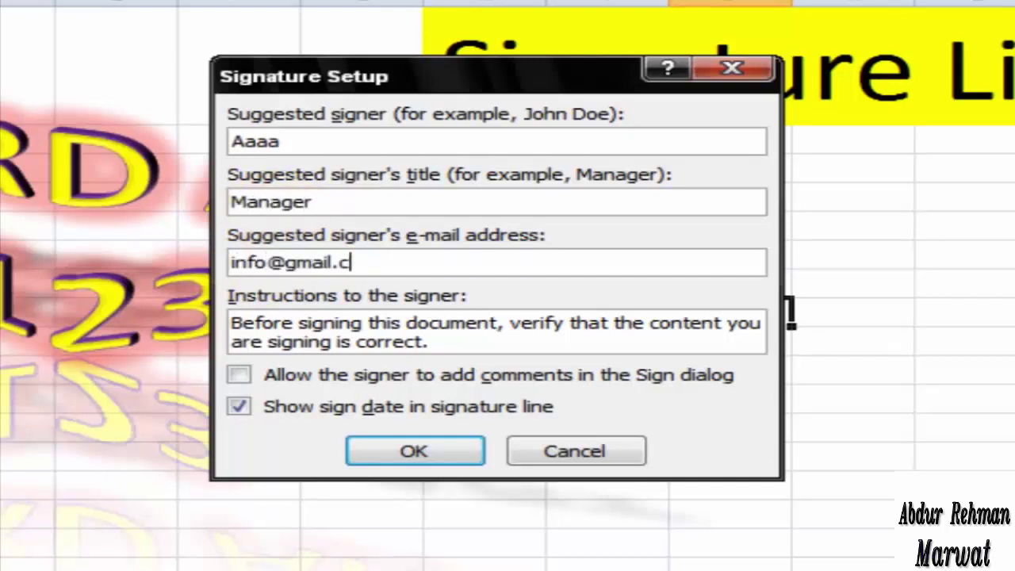
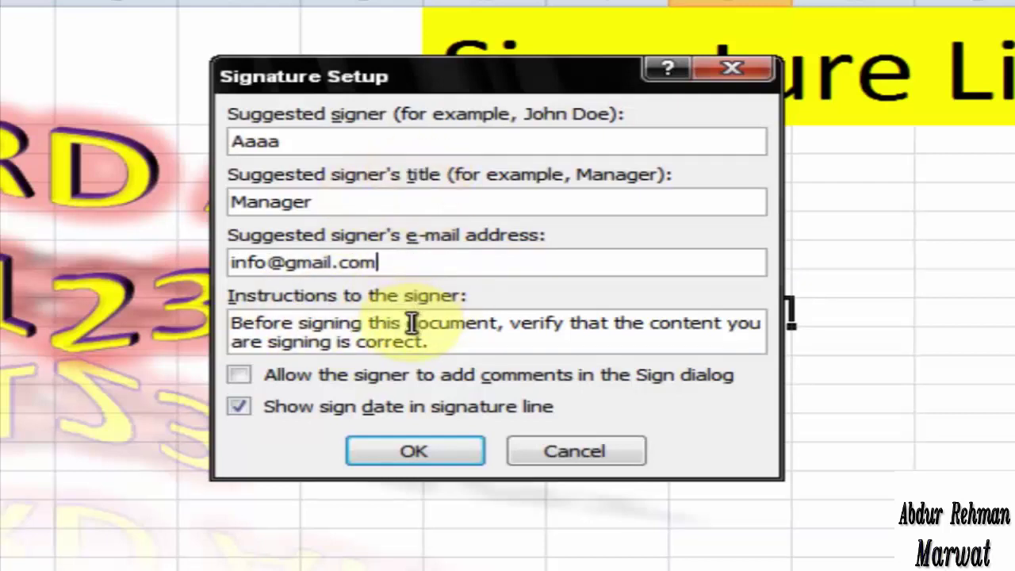
pyautogui.click(396, 458)
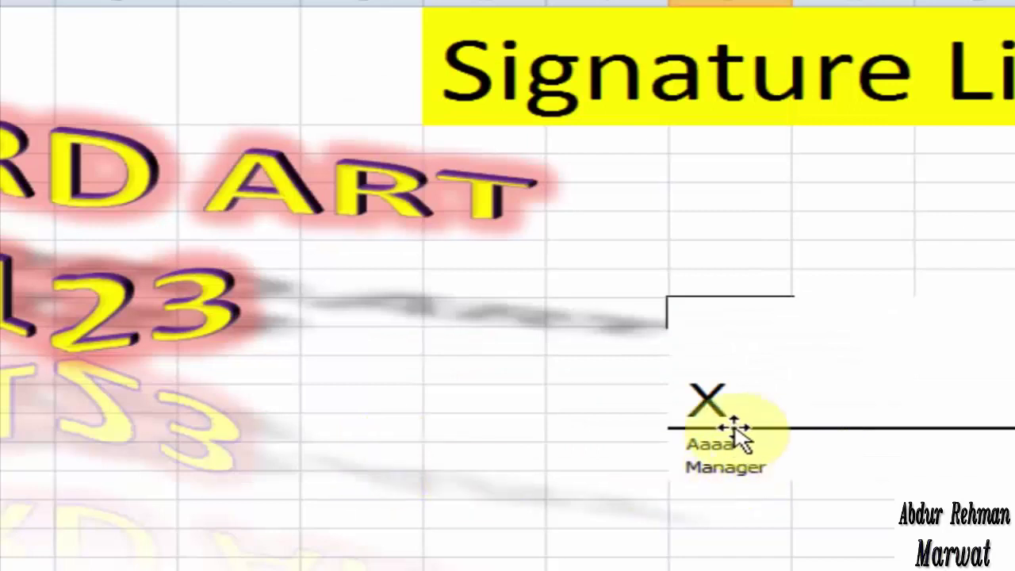
# Drag the signature line down-left to cover B15:E21 below the 123 WordArt
pyautogui.click(853, 430)
pyautogui.moveTo(804, 441)
pyautogui.mouseDown()
pyautogui.moveTo(141, 570)
pyautogui.moveTo(0, 570)
pyautogui.mouseUp()
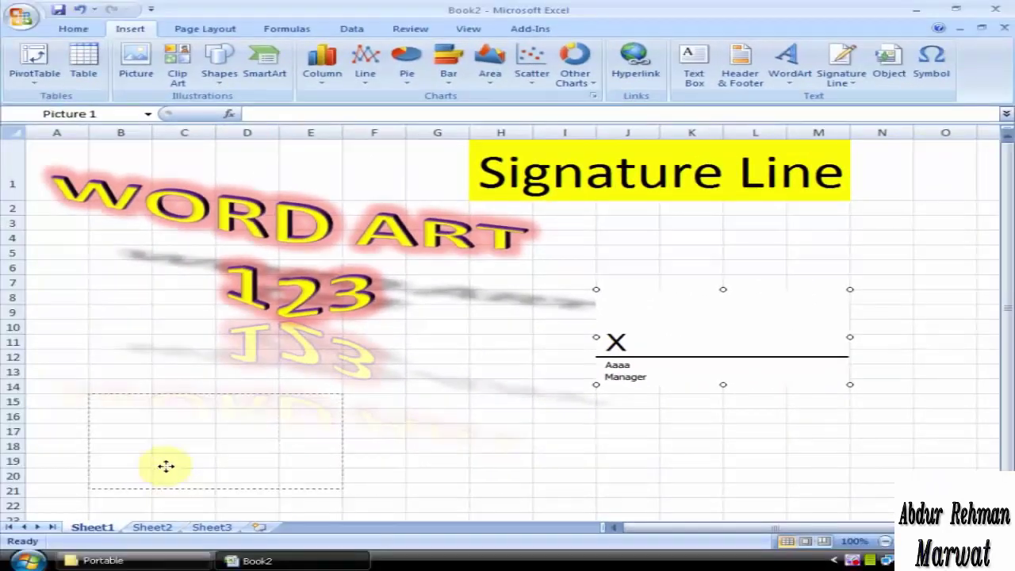
pyautogui.moveTo(166, 467); pyautogui.dragTo(169, 466)
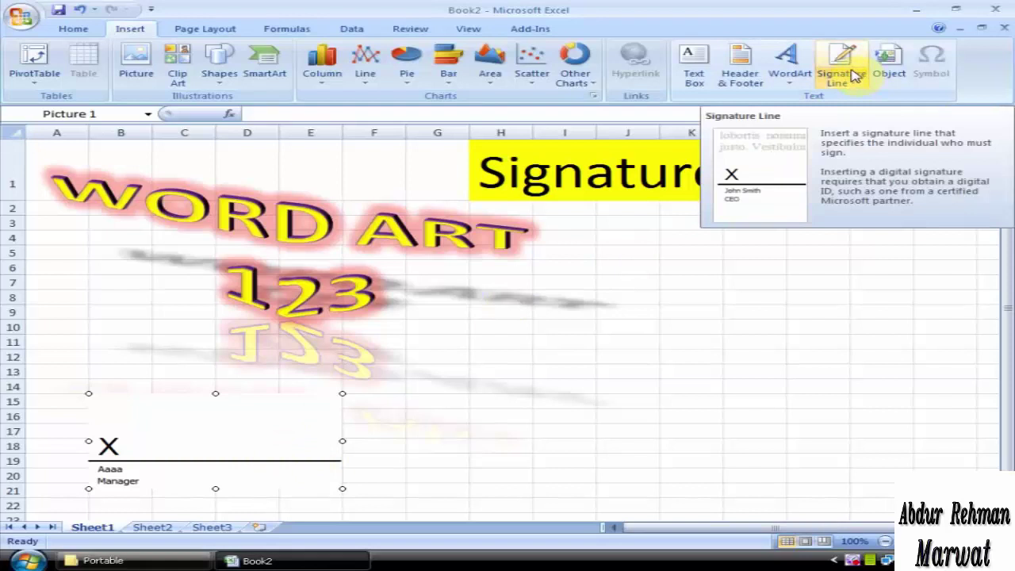
# In Signature Setup, allow the signer to add comments in the Sign dialog
pyautogui.rightClick(285, 437)
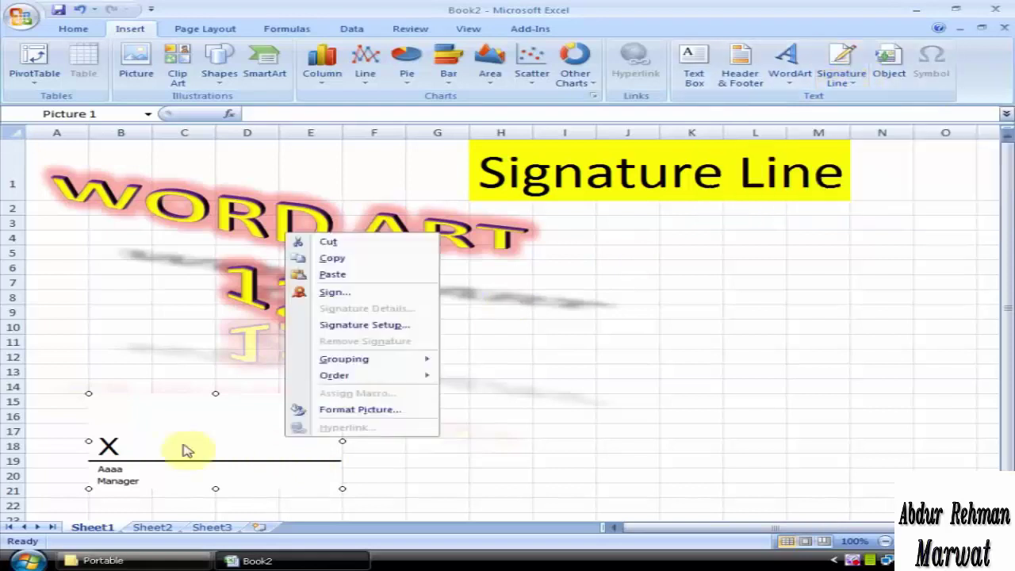
pyautogui.click(379, 326)
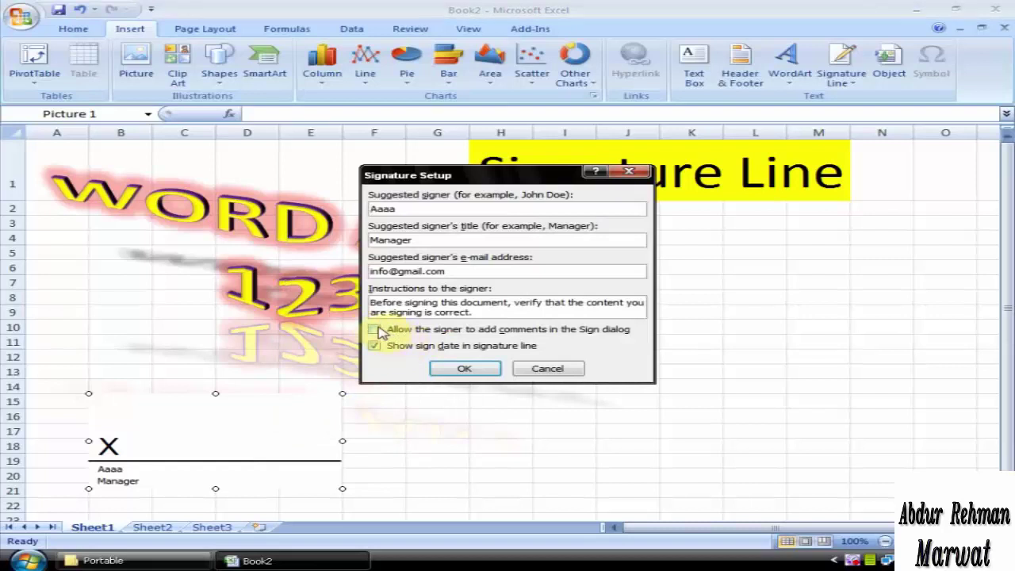
pyautogui.click(375, 330)
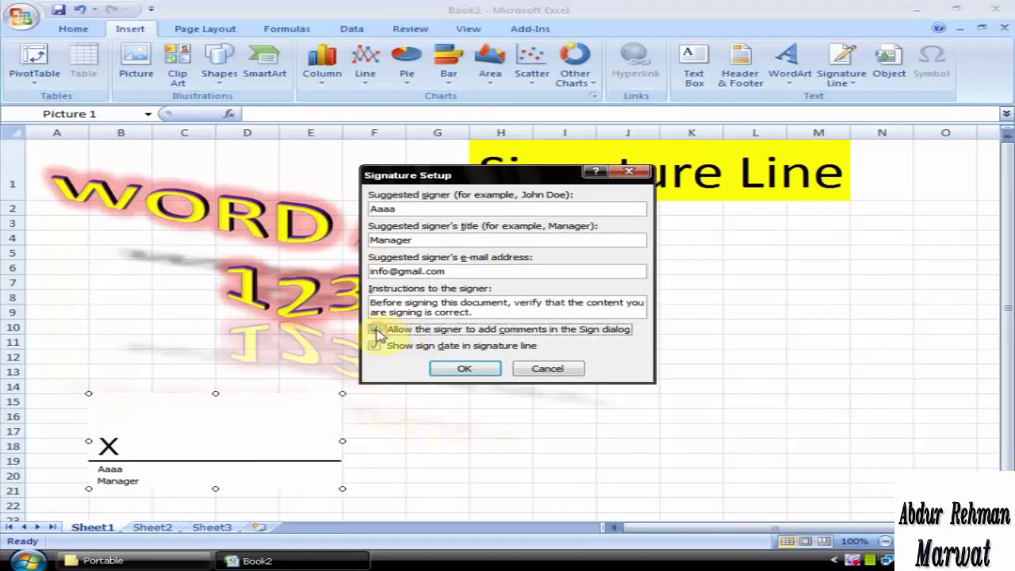
pyautogui.click(466, 369)
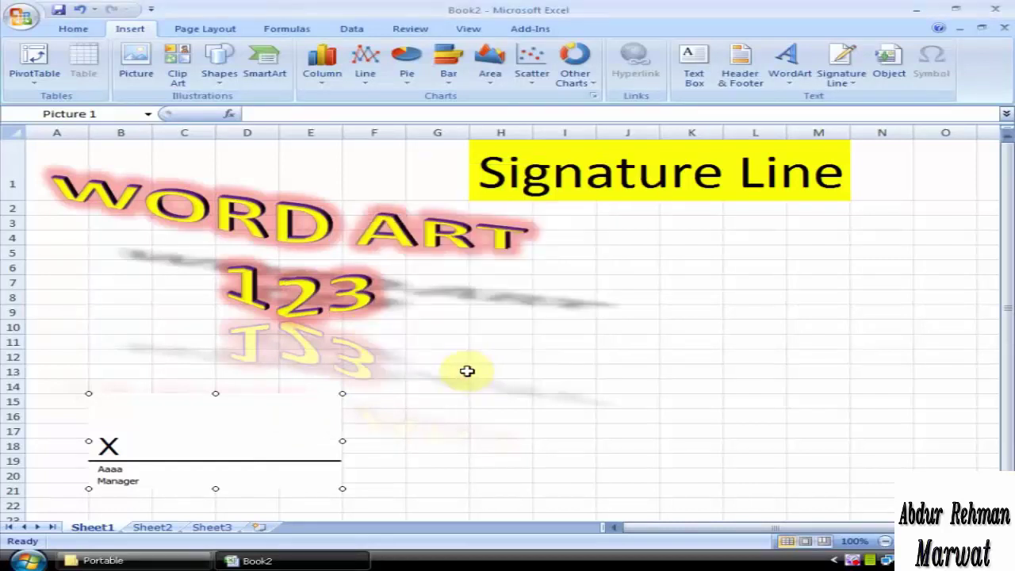
pyautogui.rightClick(229, 451)
pyautogui.click(154, 446)
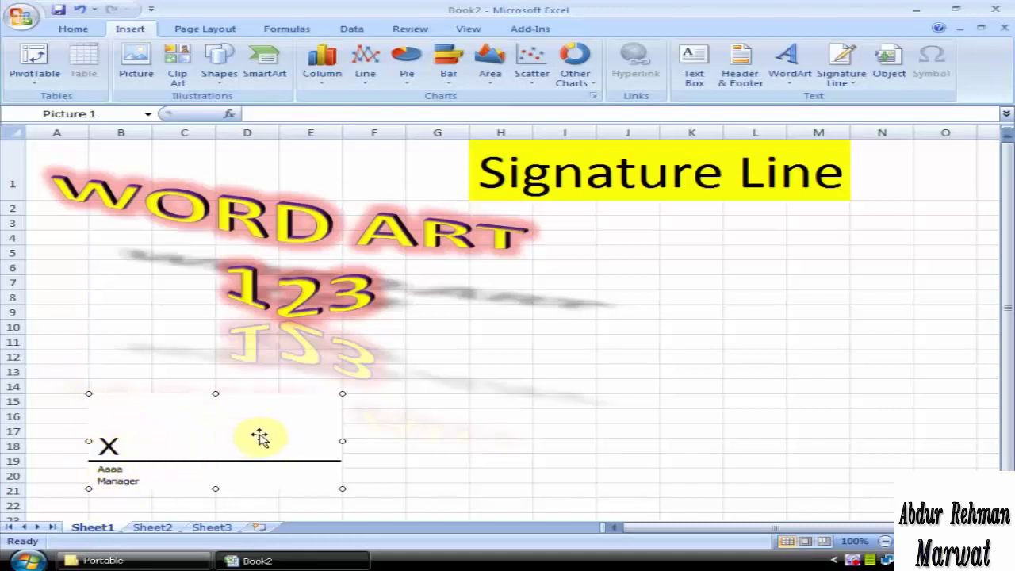
# Start signing the signature line and agree to save the workbook as Book2.xlsx
pyautogui.rightClick(216, 452)
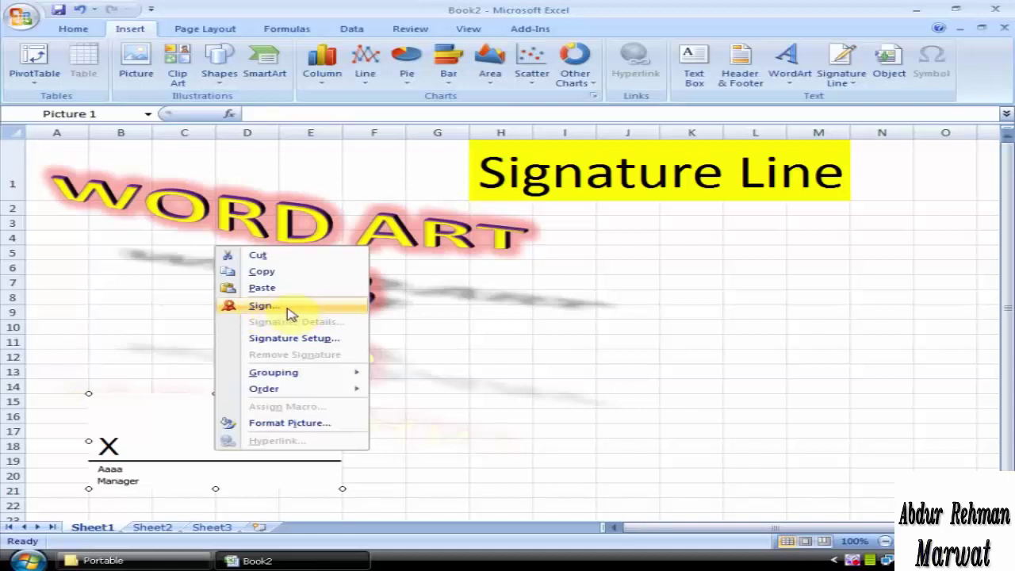
pyautogui.click(276, 306)
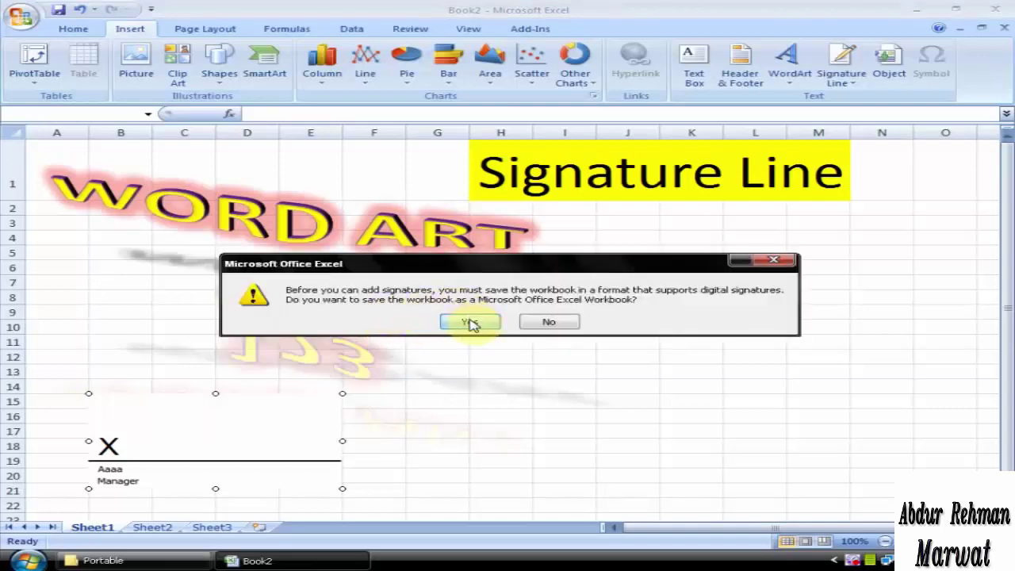
pyautogui.click(476, 323)
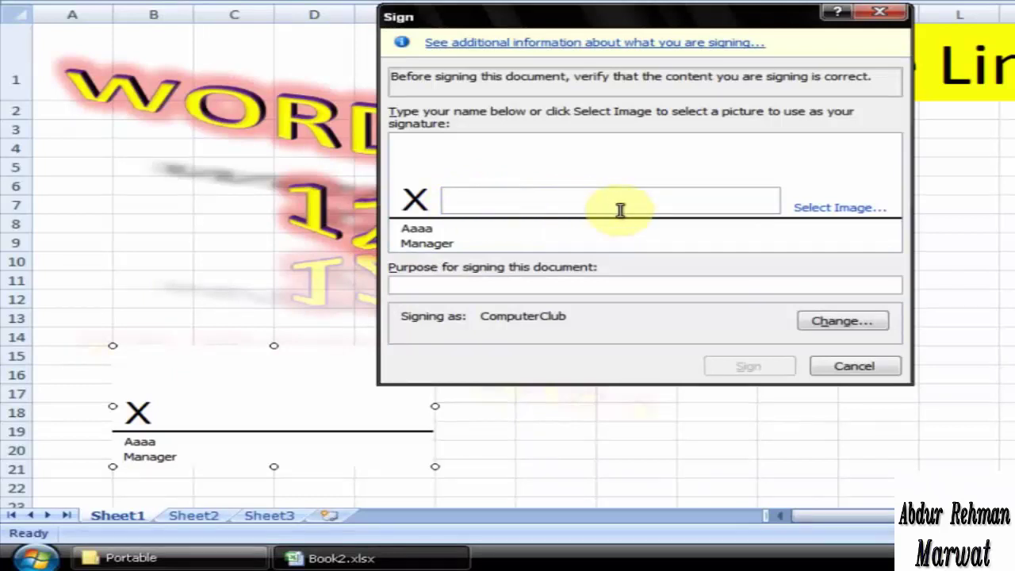
# Sign with the blue crowd picture as the signature image and suppress future confirmations
pyautogui.click(808, 209)
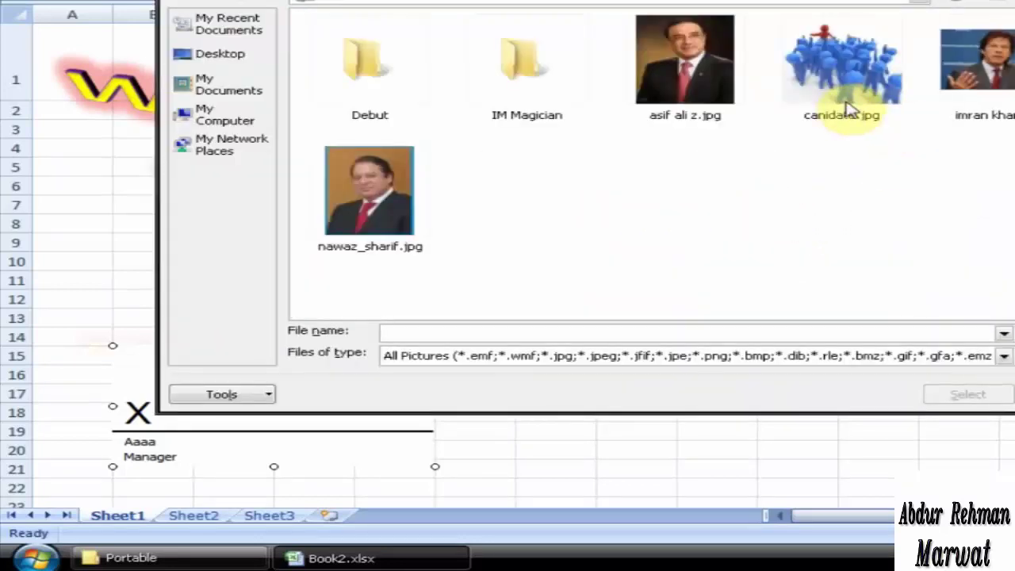
pyautogui.click(847, 109)
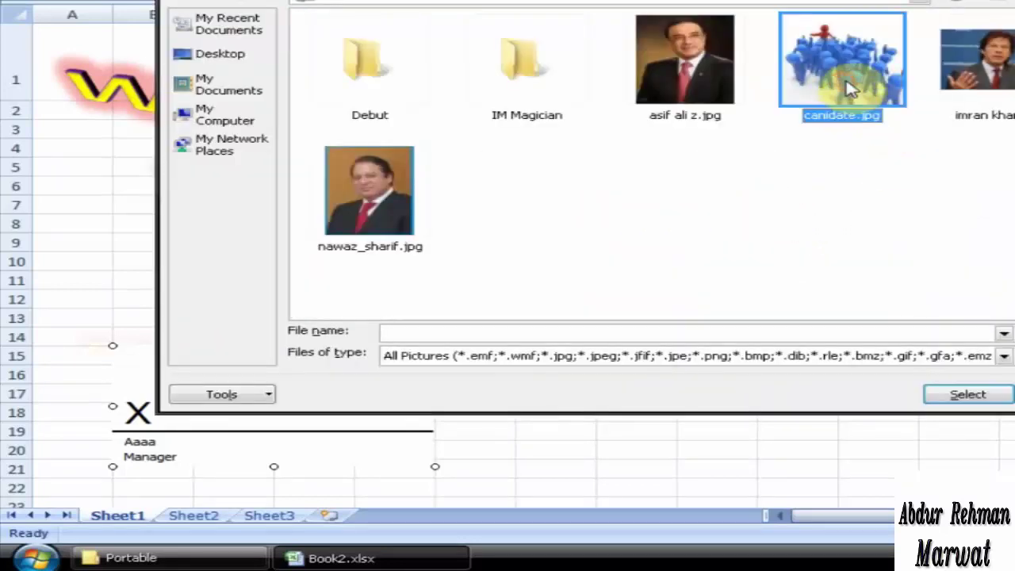
pyautogui.click(969, 395)
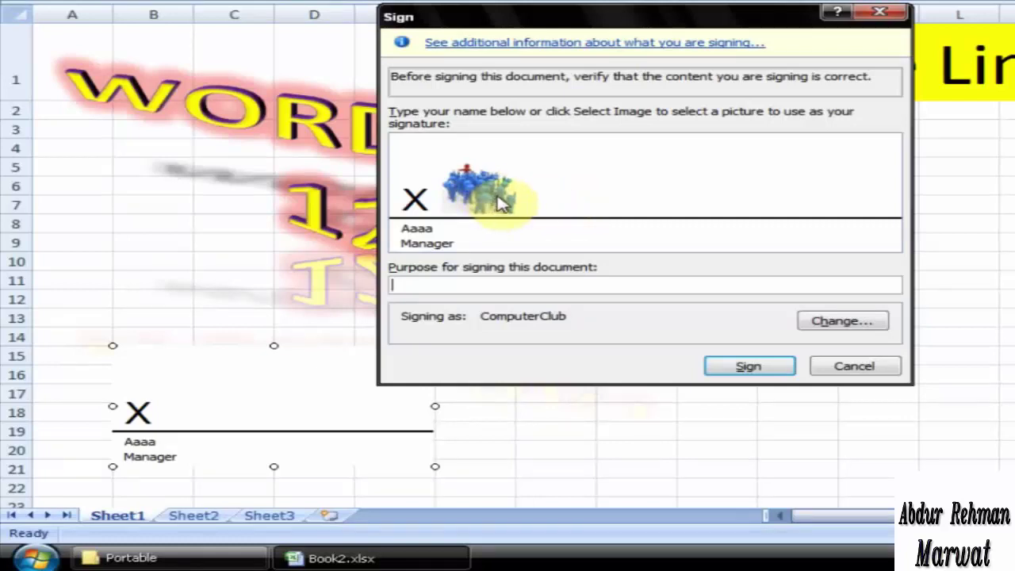
pyautogui.click(760, 371)
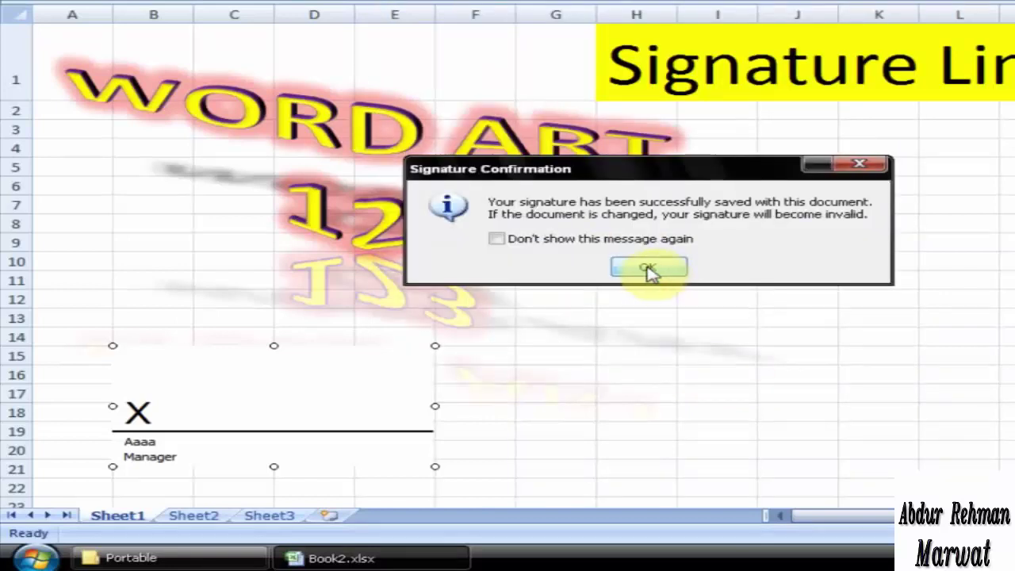
pyautogui.click(607, 238)
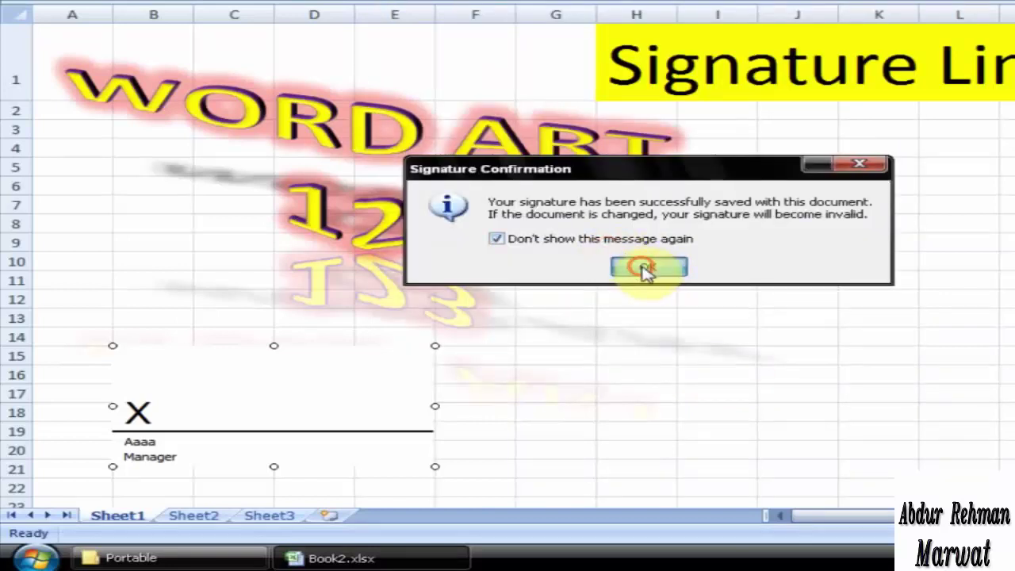
# Dismiss the signature confirmation and deselect the signature line
pyautogui.click(647, 269)
pyautogui.press('Escape')
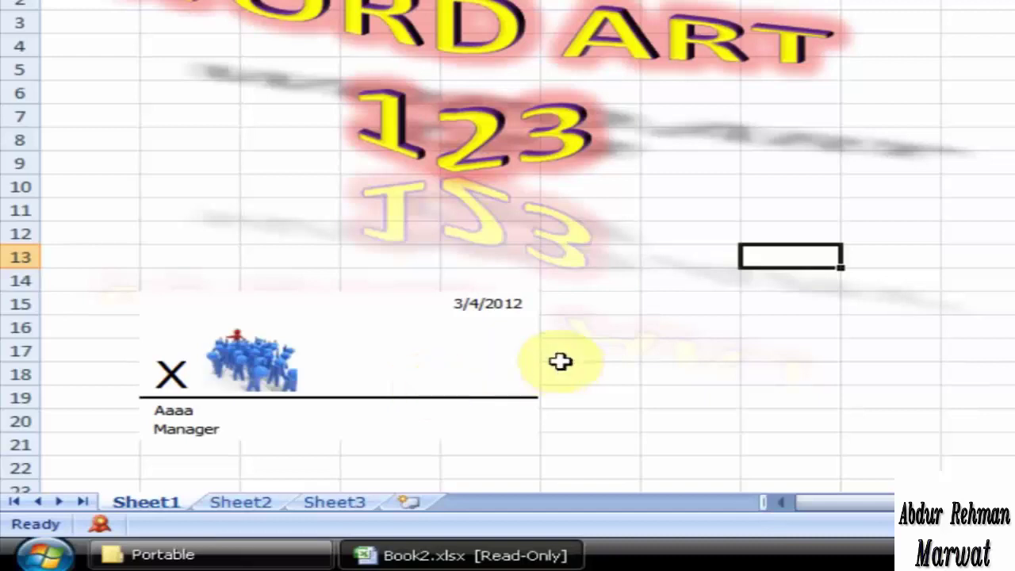
pyautogui.click(810, 217)
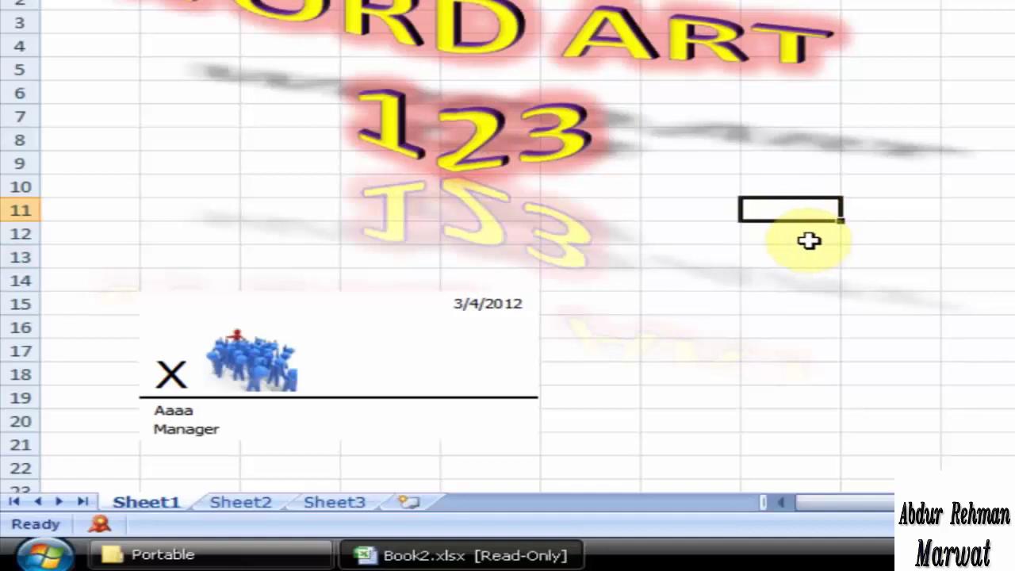
pyautogui.click(825, 281)
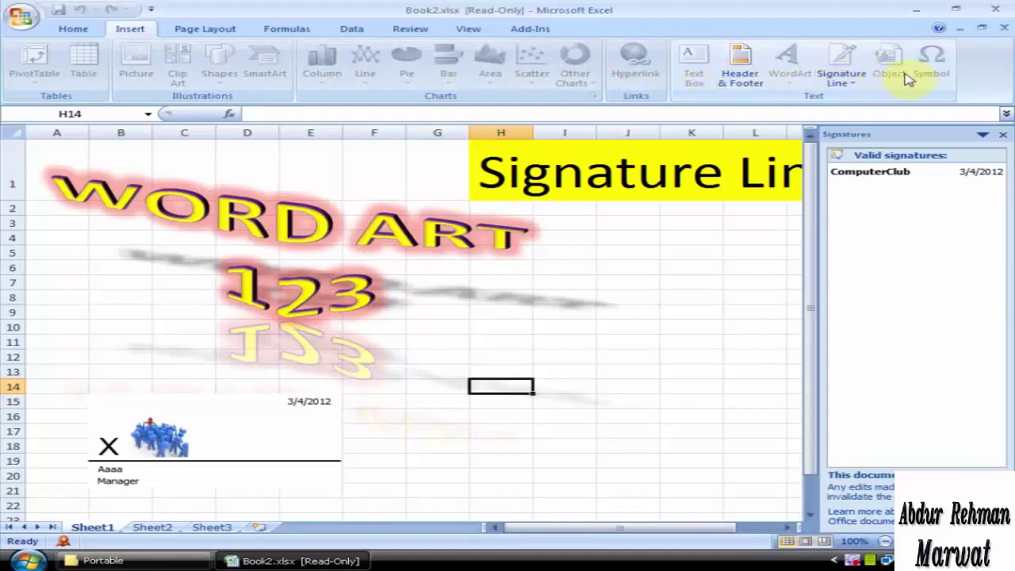
pyautogui.click(75, 31)
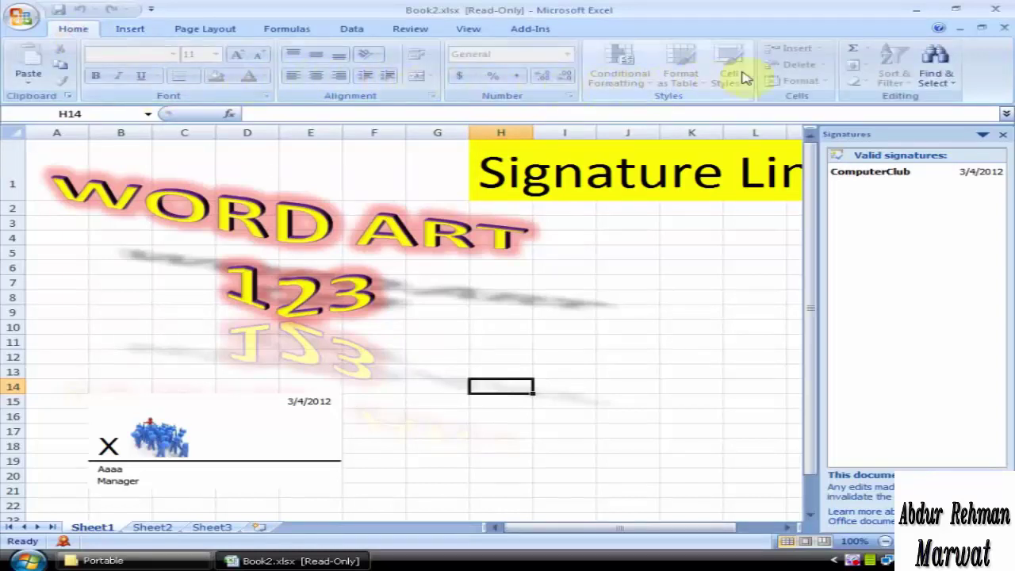
pyautogui.click(128, 30)
pyautogui.click(188, 29)
pyautogui.click(281, 30)
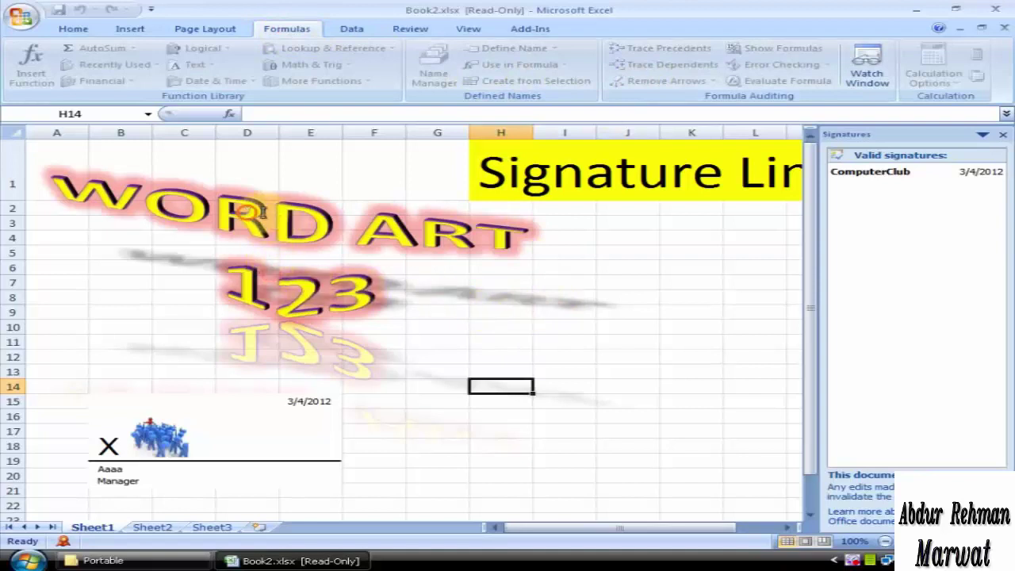
pyautogui.click(544, 170)
pyautogui.click(508, 174)
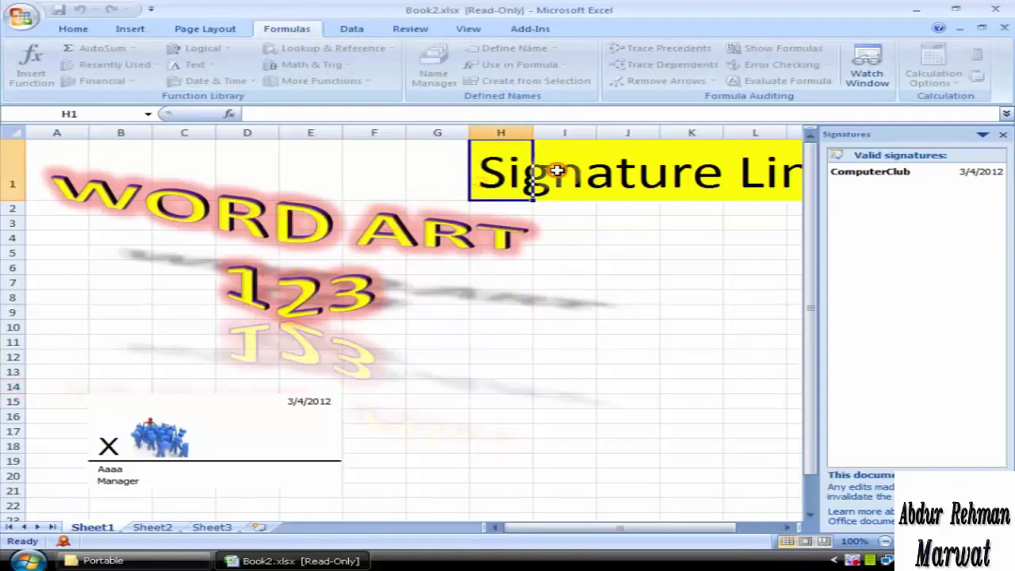
pyautogui.click(557, 170)
pyautogui.click(623, 172)
pyautogui.click(681, 172)
pyautogui.click(555, 168)
pyautogui.click(589, 249)
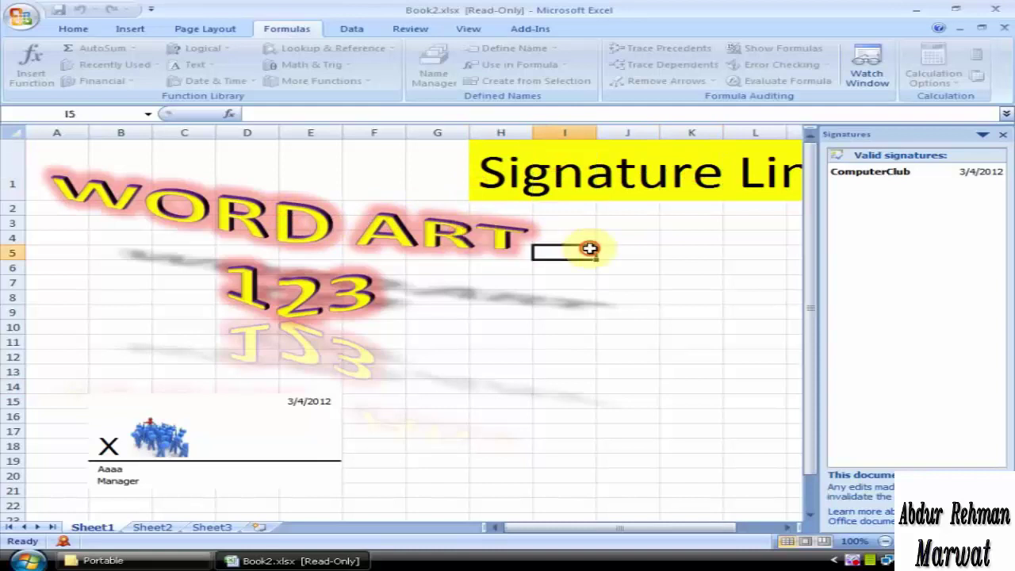
pyautogui.click(611, 283)
pyautogui.click(229, 420)
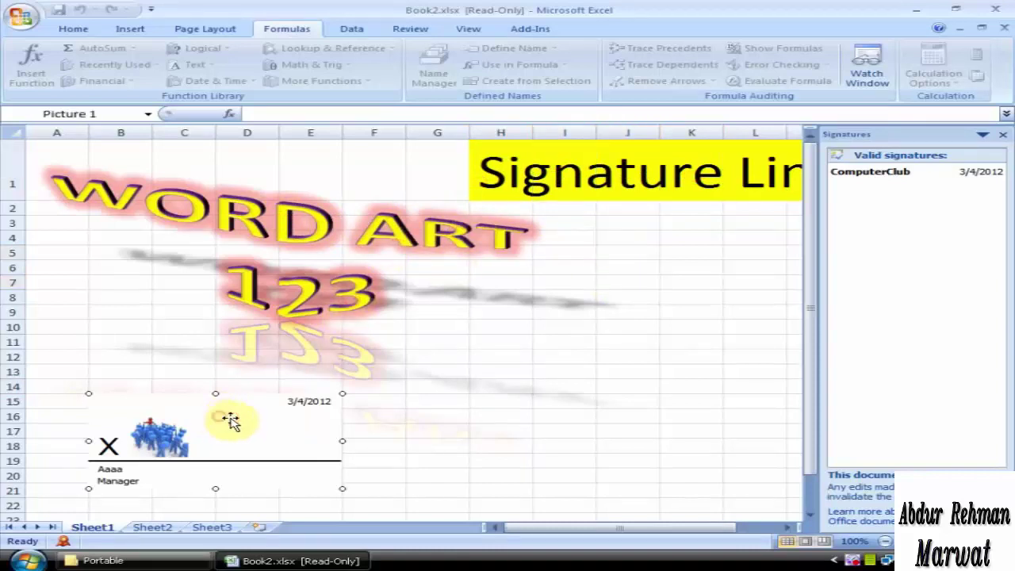
pyautogui.click(436, 429)
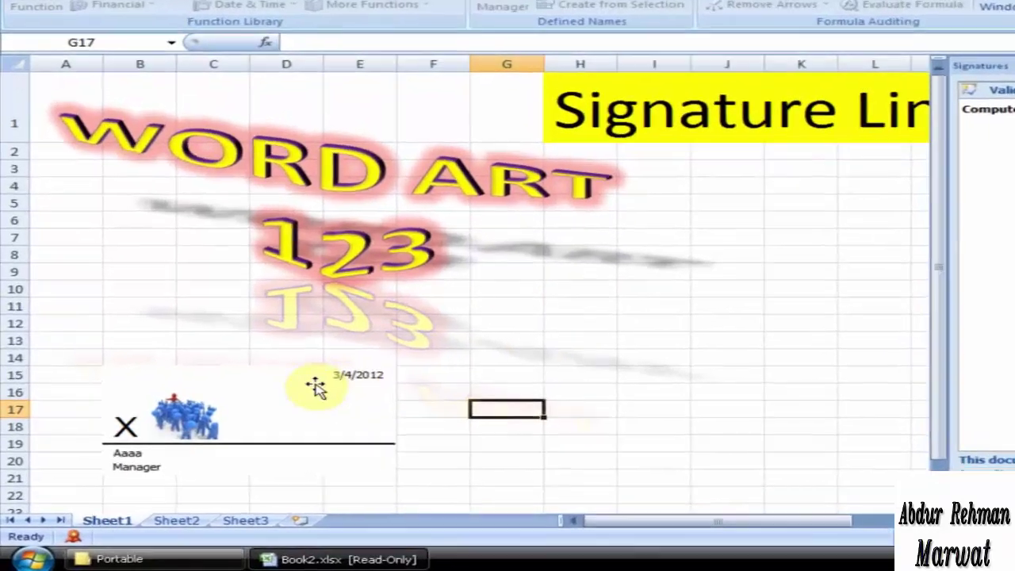
pyautogui.click(262, 421)
# Remove the signature from the Manager signature line and confirm the removal
pyautogui.rightClick(398, 346)
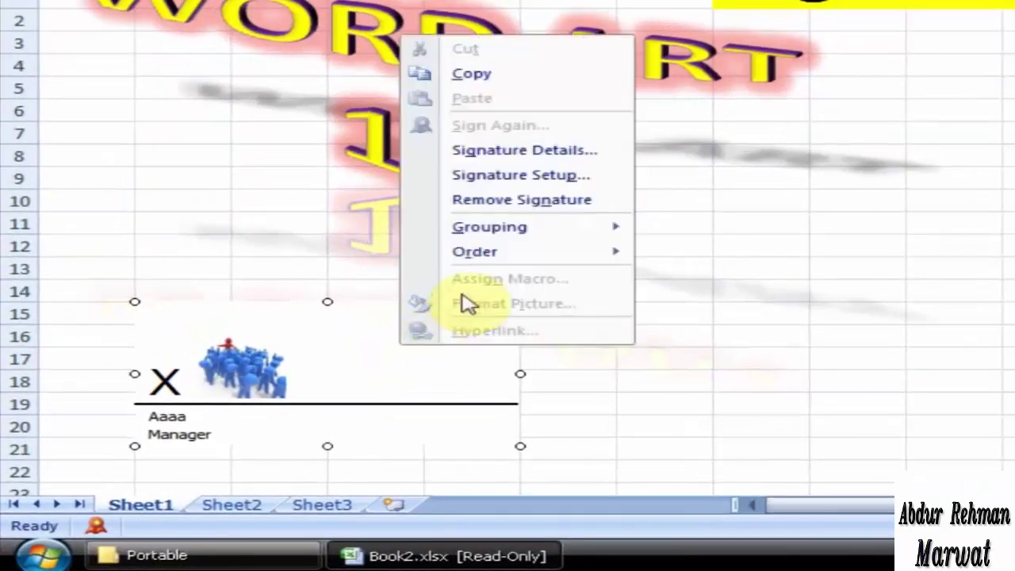
pyautogui.click(537, 203)
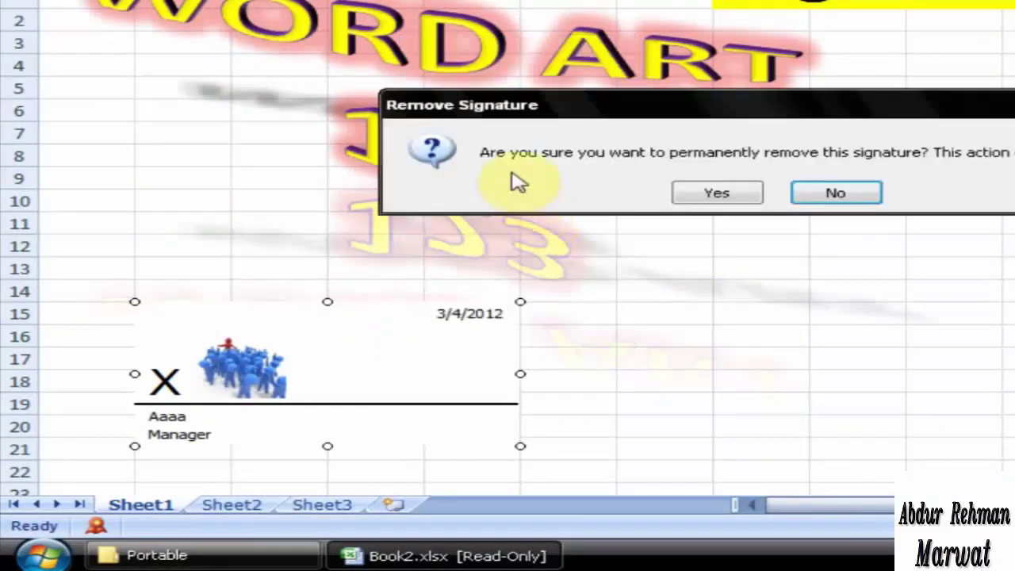
pyautogui.click(722, 195)
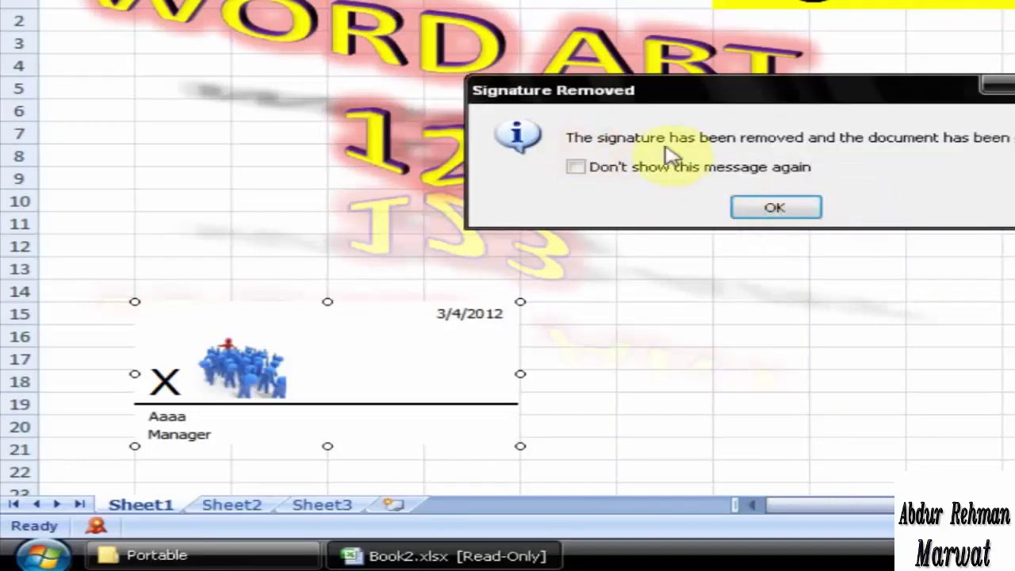
pyautogui.click(778, 207)
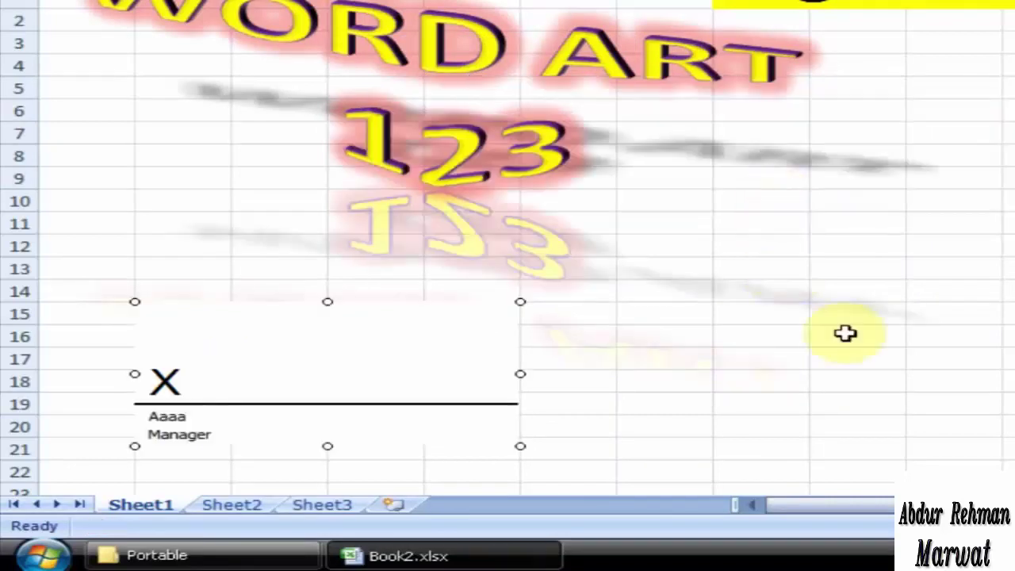
pyautogui.click(890, 312)
# Enter the test text 'kjjk' in cell J13
pyautogui.click(967, 269)
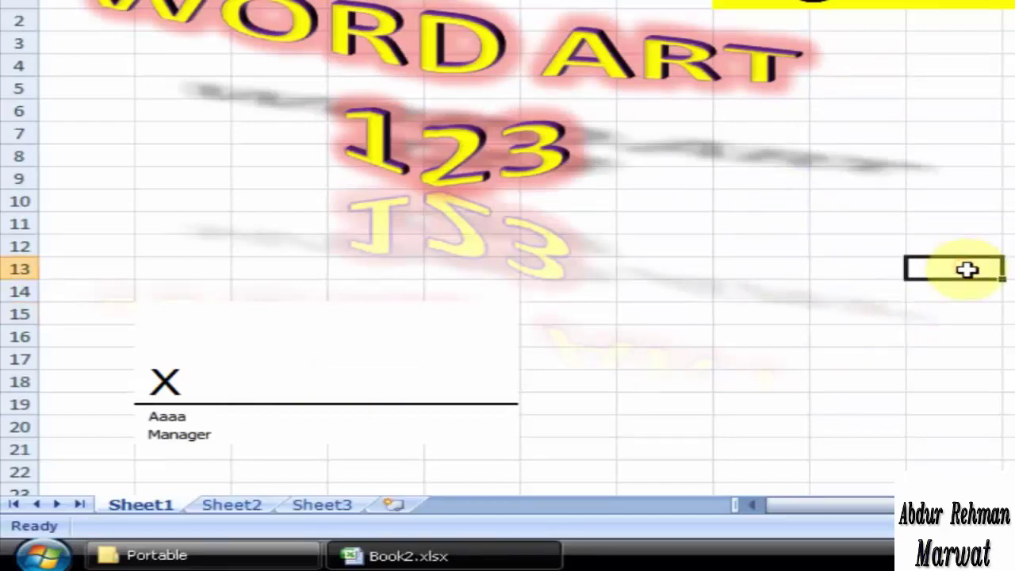
pyautogui.write('kjjk')
pyautogui.press('Return')
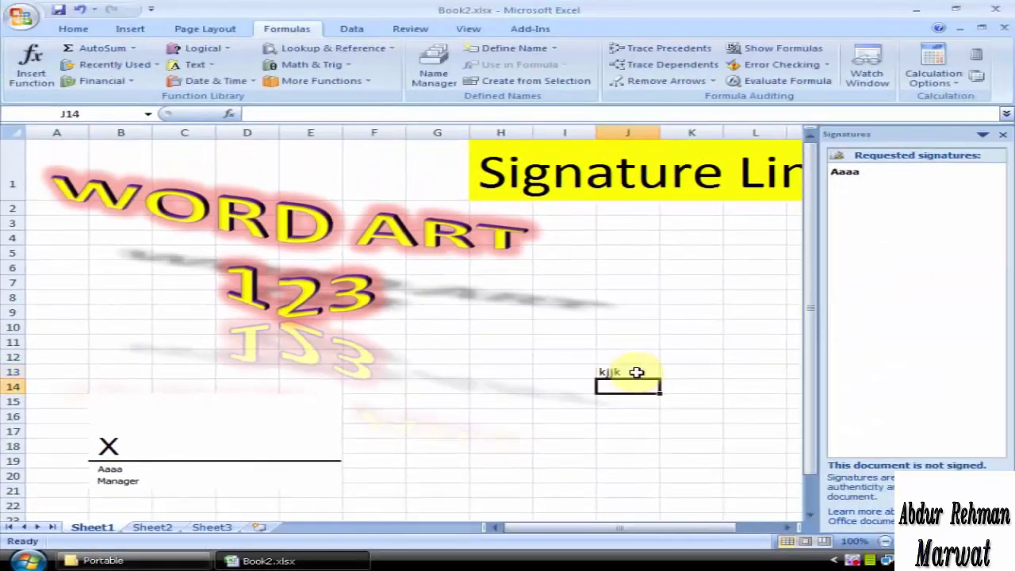
# Sign the Manager signature line again using canidate.jpg as the signature image
pyautogui.click(303, 432)
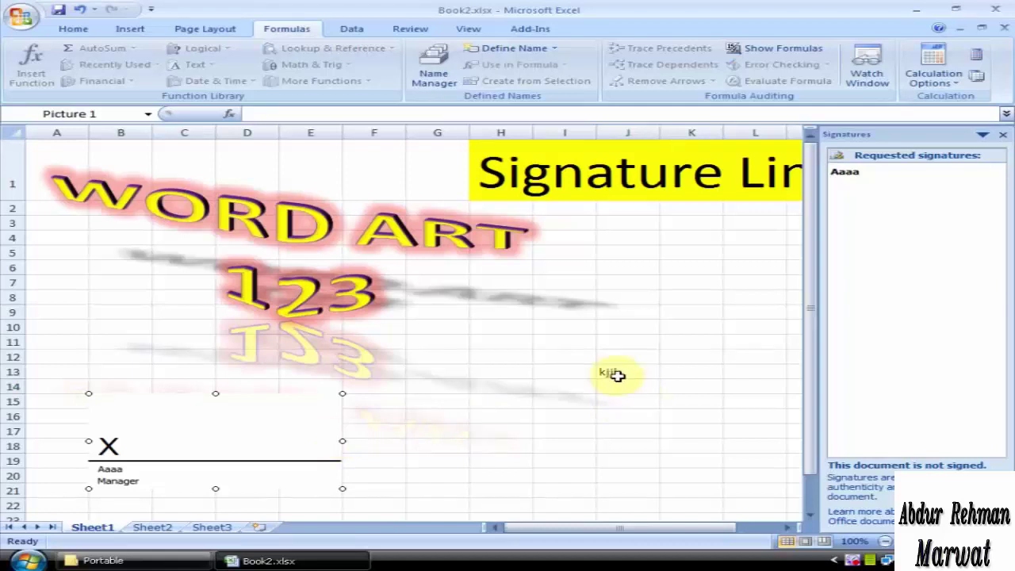
pyautogui.rightClick(268, 450)
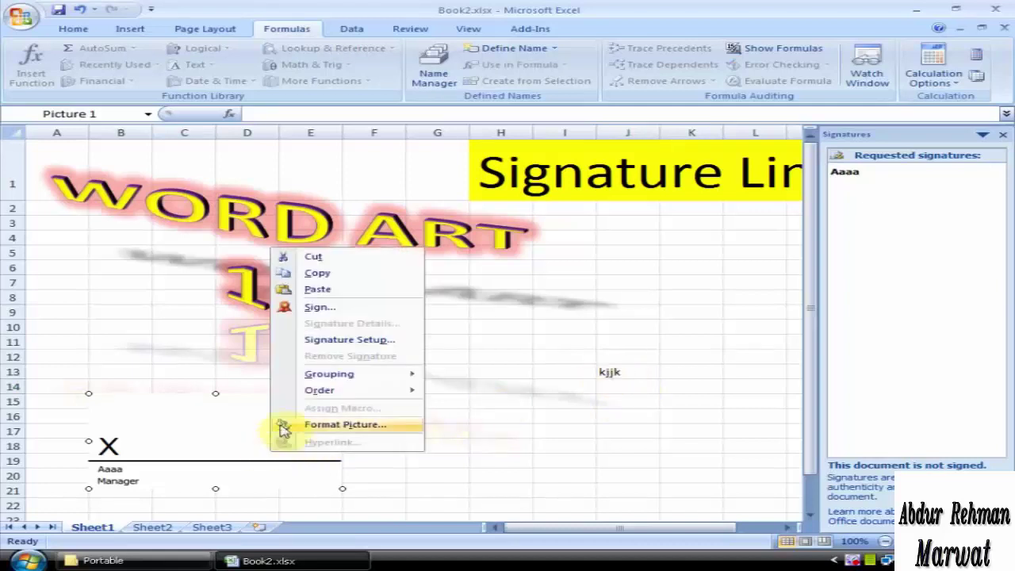
pyautogui.click(317, 308)
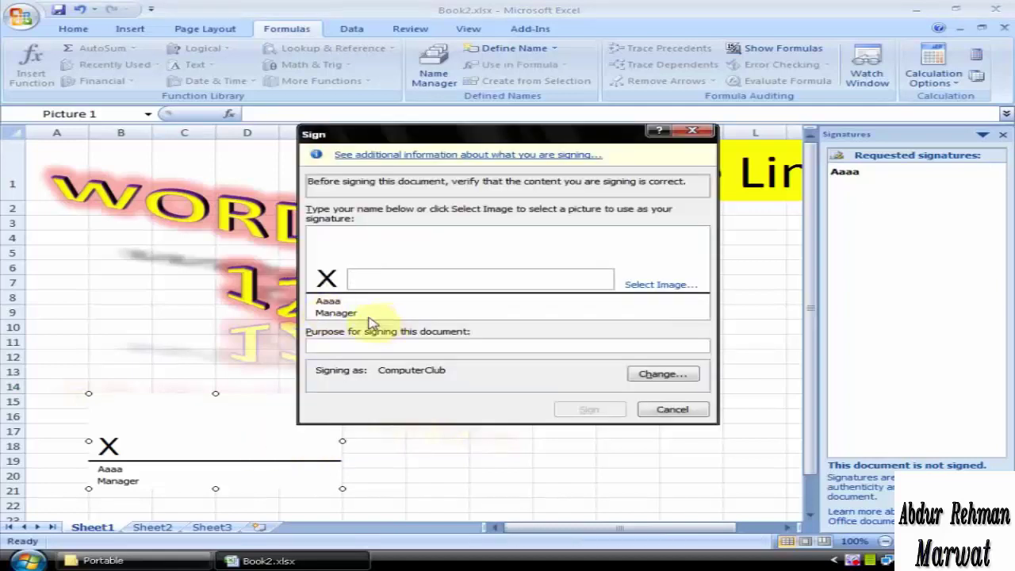
pyautogui.click(642, 286)
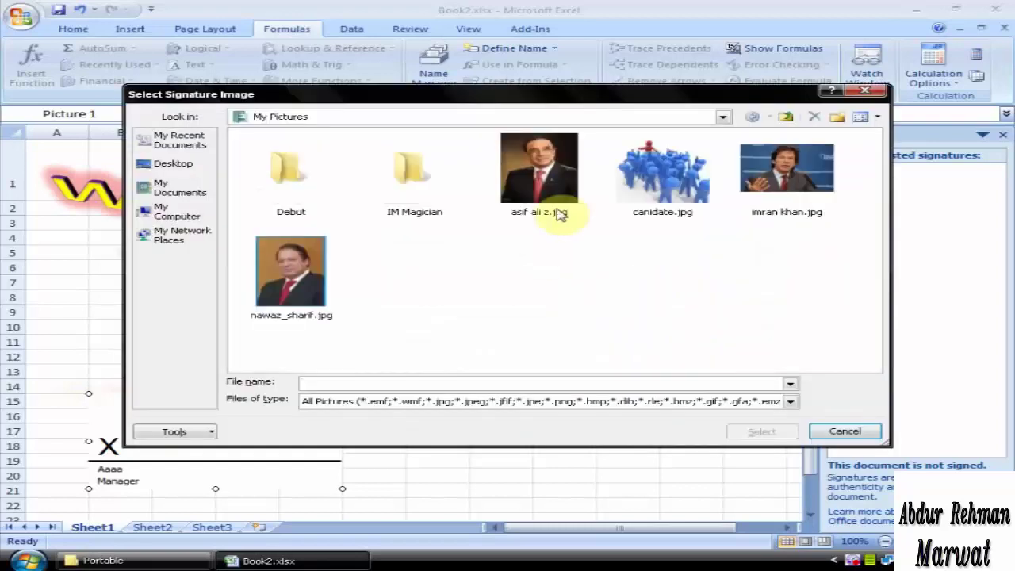
pyautogui.click(670, 196)
pyautogui.click(762, 432)
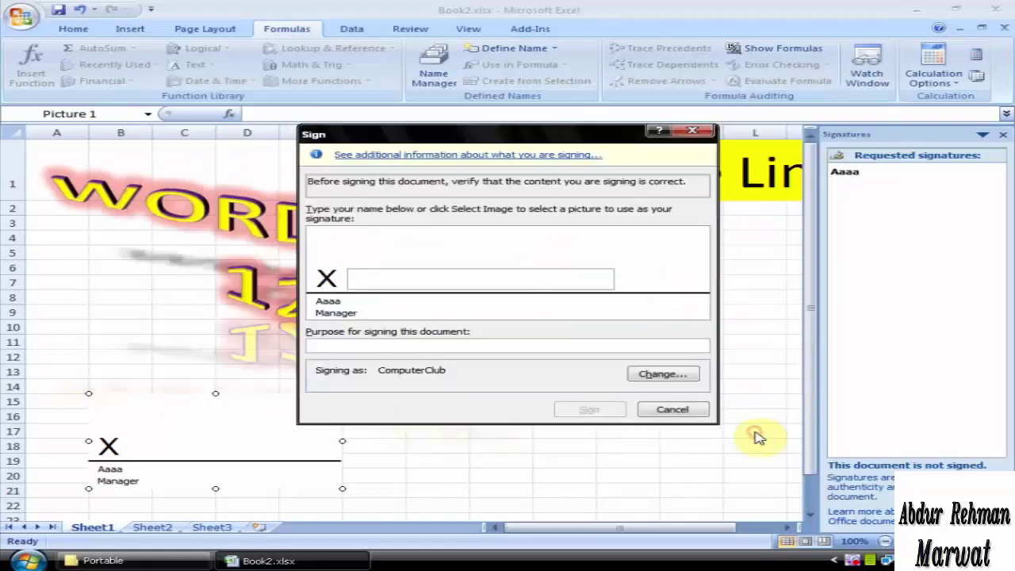
pyautogui.click(597, 414)
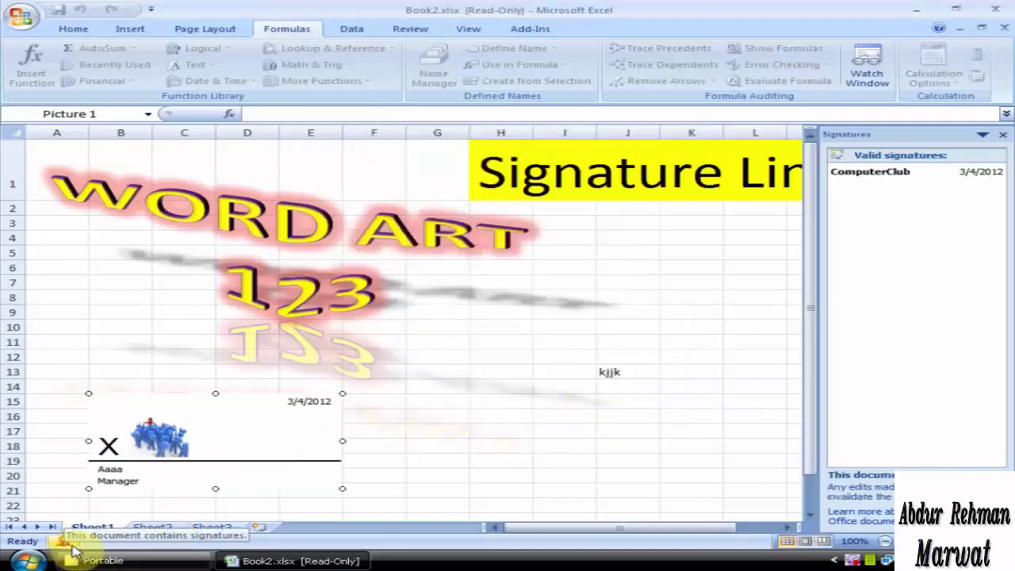
pyautogui.click(481, 431)
pyautogui.click(554, 407)
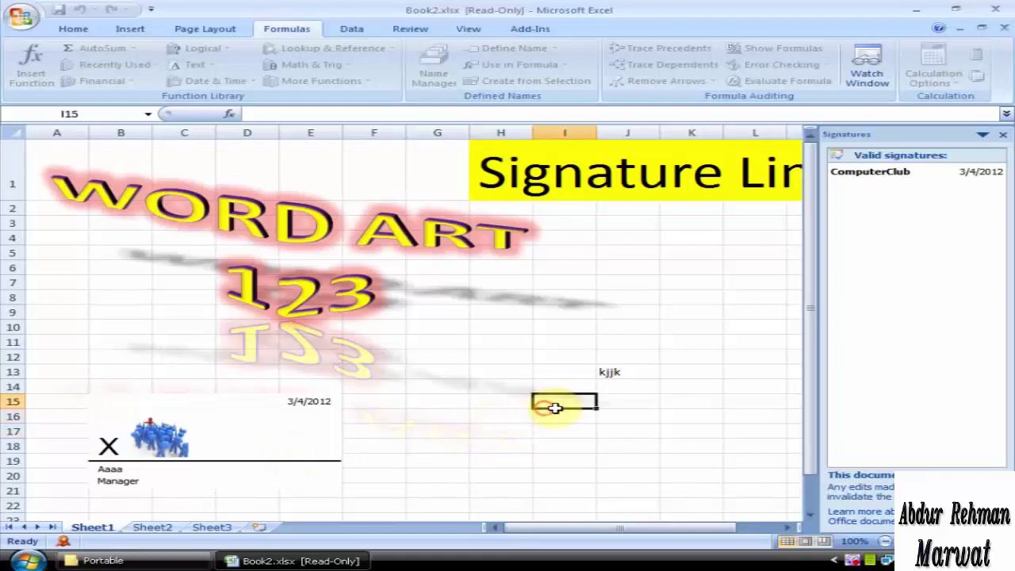
pyautogui.click(623, 371)
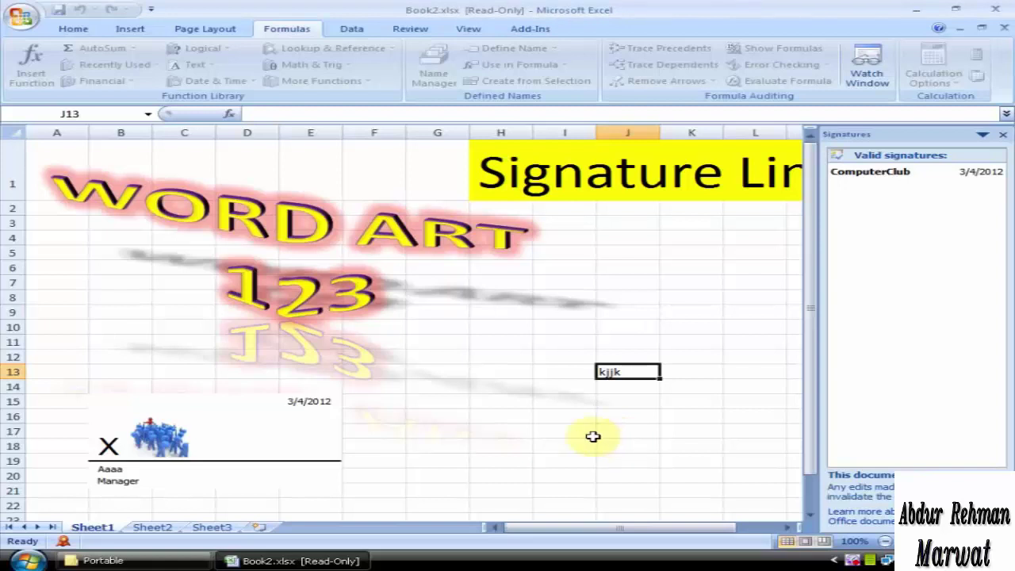
pyautogui.click(454, 428)
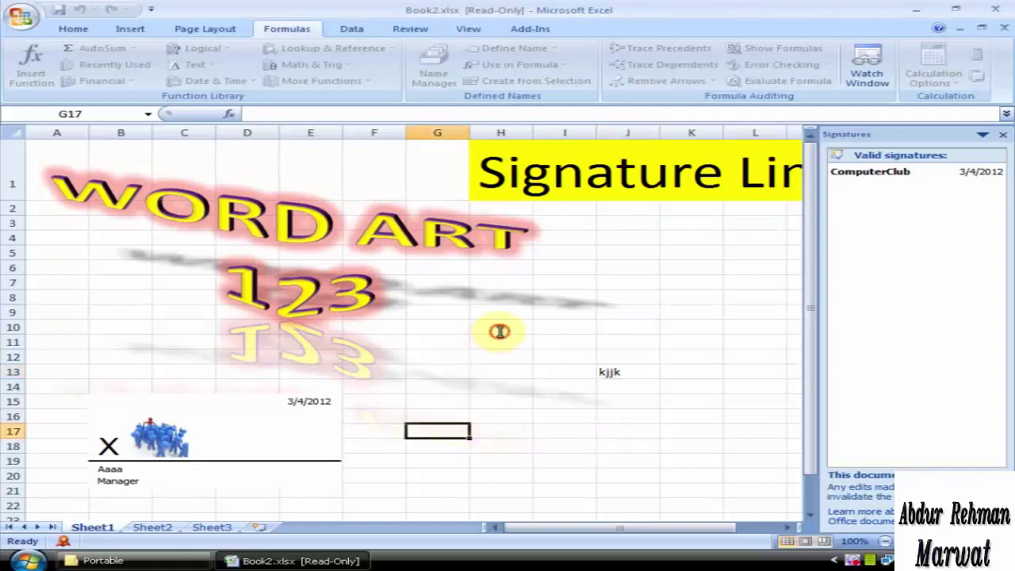